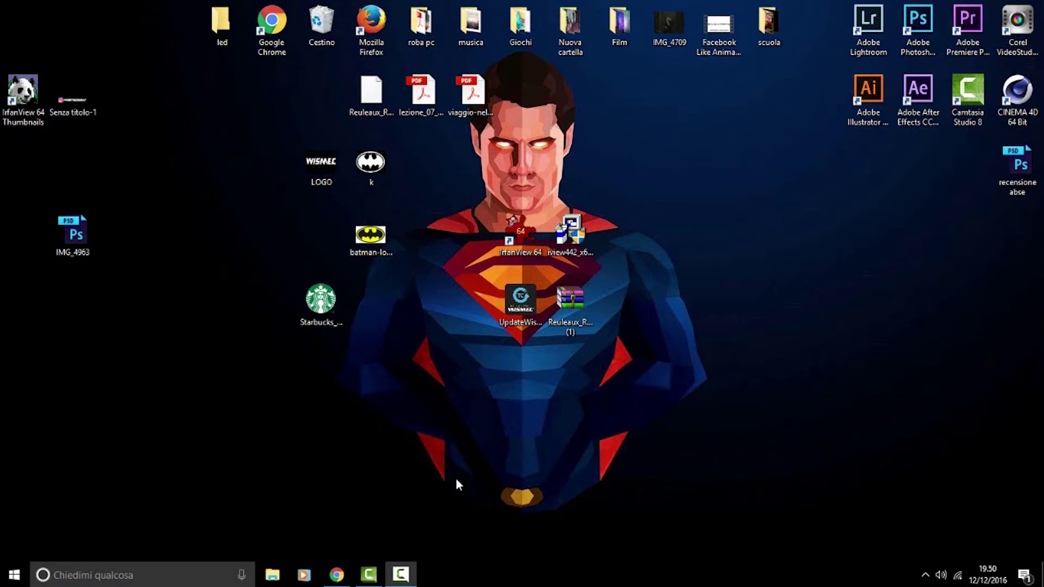
- Switch to Chrome and open the Wismec TC Software download page for upgrading the Reuleaux RX2/3
{"action": "left_click", "coordinate": [337, 573]}
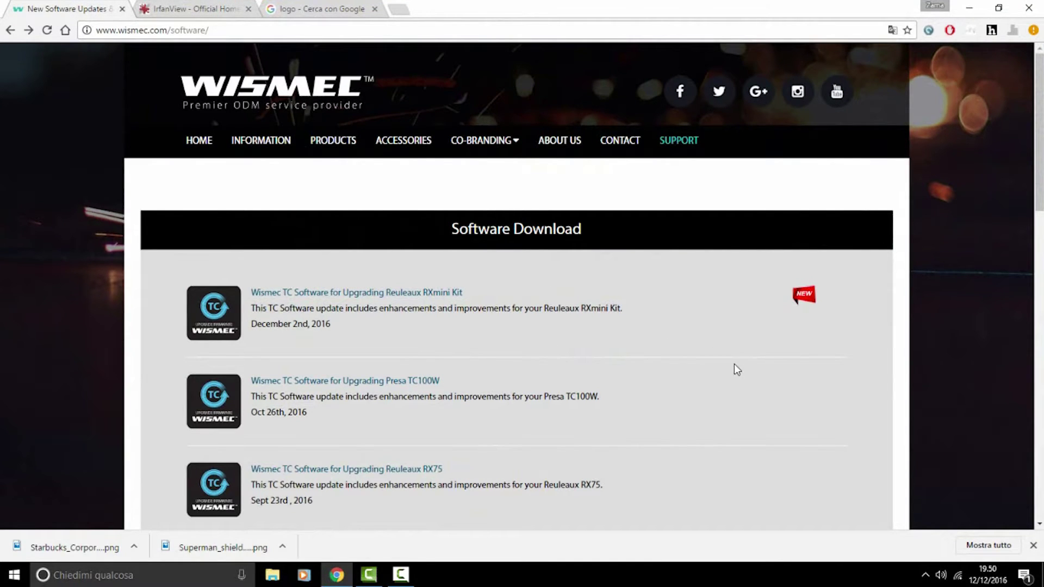
{"action": "scroll", "coordinate": [742, 367], "scroll_direction": "down", "scroll_amount": 2}
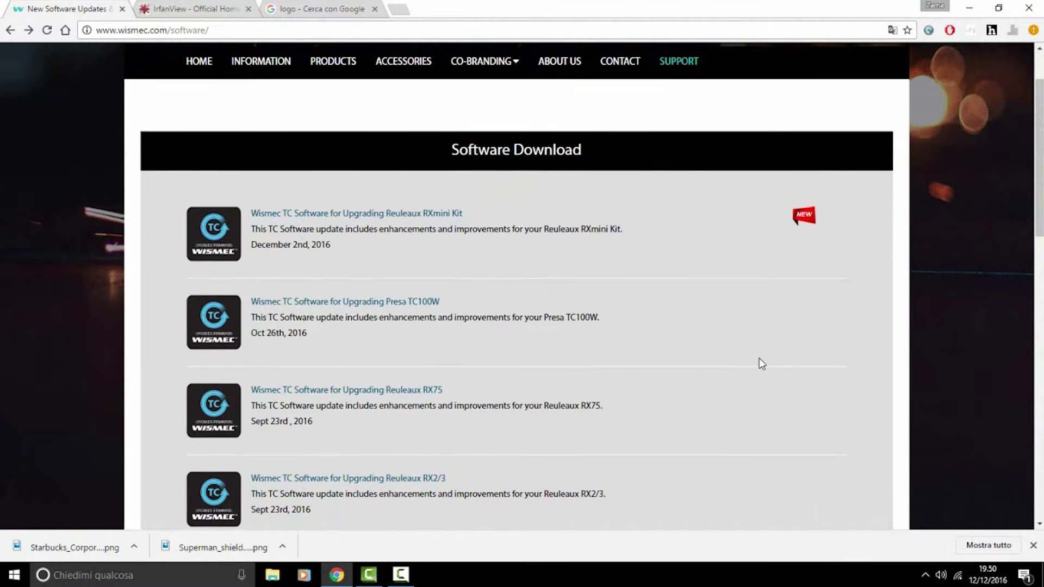
{"action": "scroll", "coordinate": [761, 363], "scroll_direction": "down", "scroll_amount": 3}
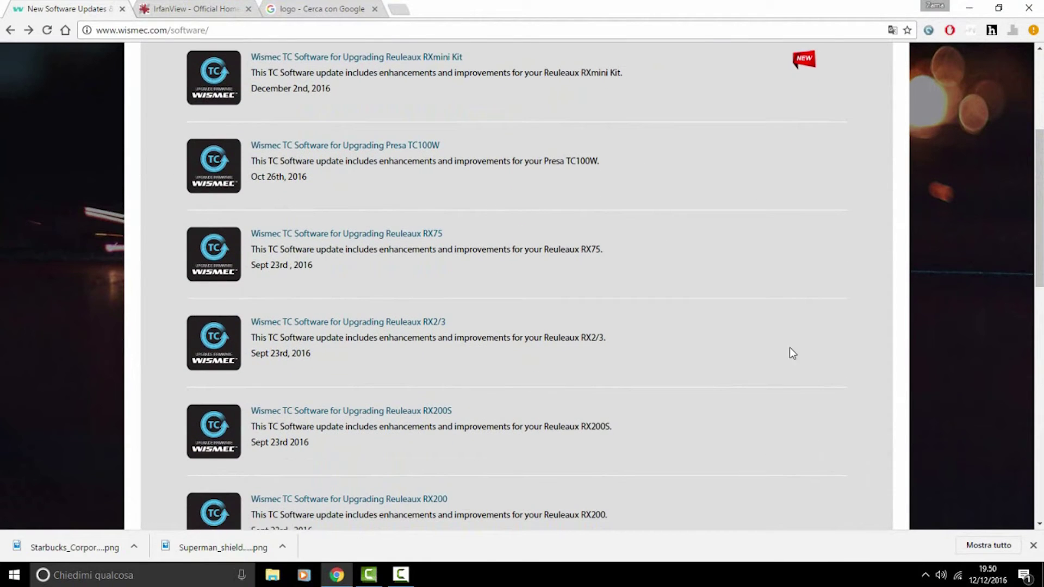
{"action": "left_click", "coordinate": [431, 326]}
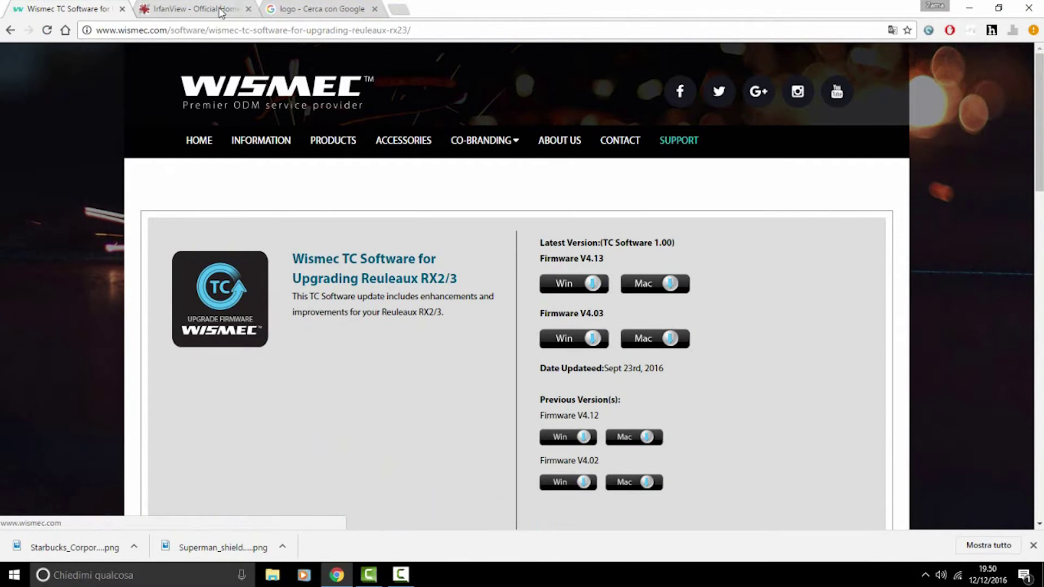
- Look over the IrfanView website's download options and its list of mirrors, and minimize the browser
{"action": "left_click", "coordinate": [196, 8]}
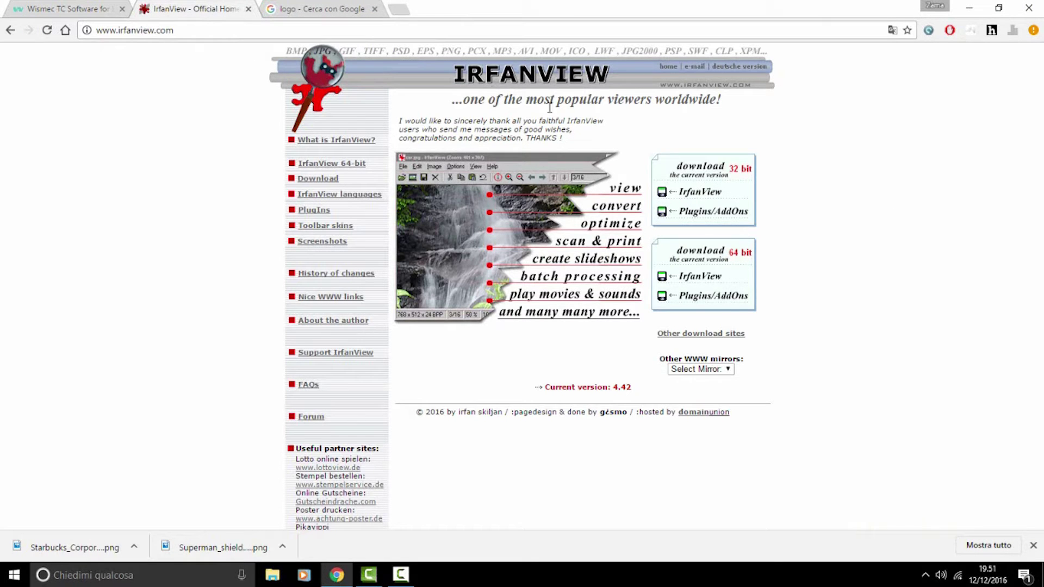
{"action": "left_click", "coordinate": [727, 370]}
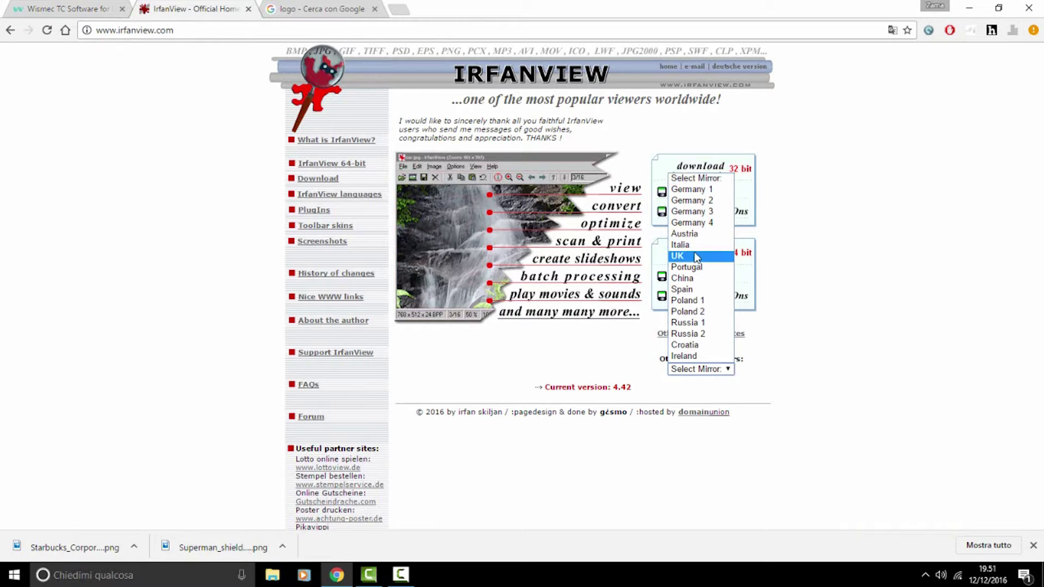
{"action": "left_click", "coordinate": [847, 300]}
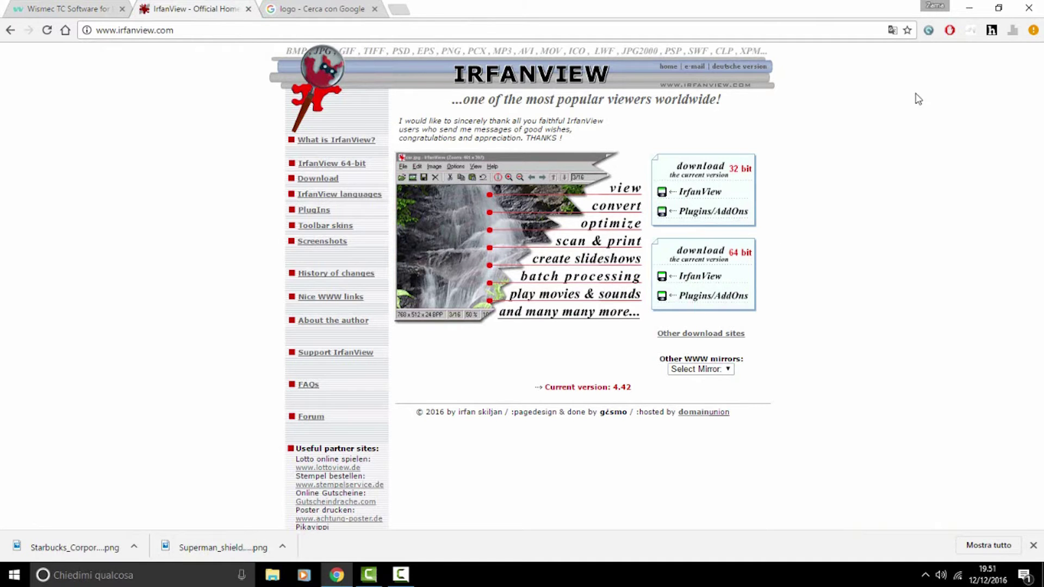
{"action": "left_click", "coordinate": [969, 8]}
- Examine the contents of the Reuleaux_RX23_V4.13 (1).zip archive in WinRAR and close it
{"action": "double_click", "coordinate": [592, 306]}
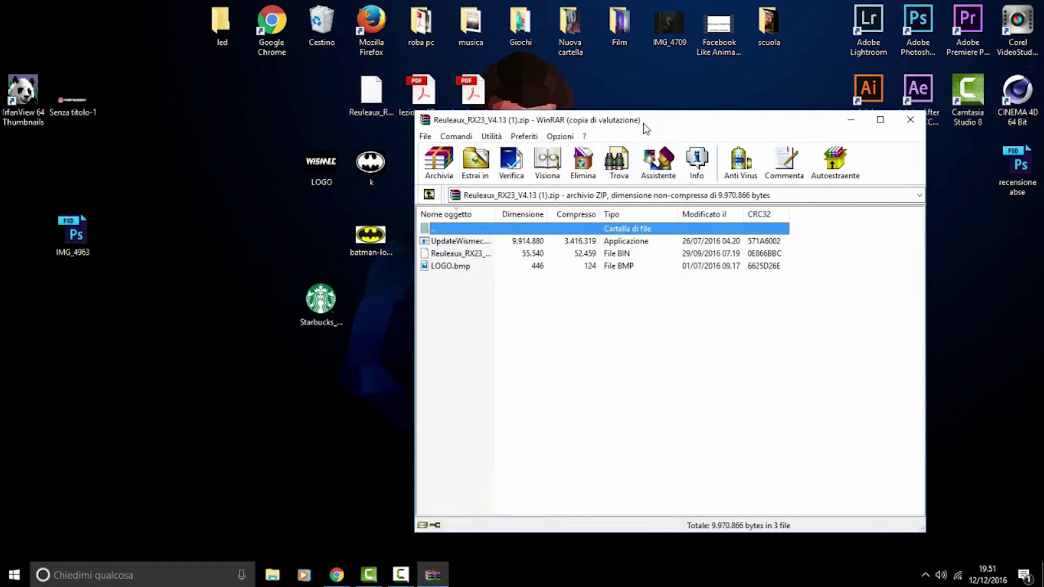
{"action": "left_click_drag", "start_coordinate": [646, 127], "coordinate": [850, 140]}
{"action": "left_click", "coordinate": [980, 288]}
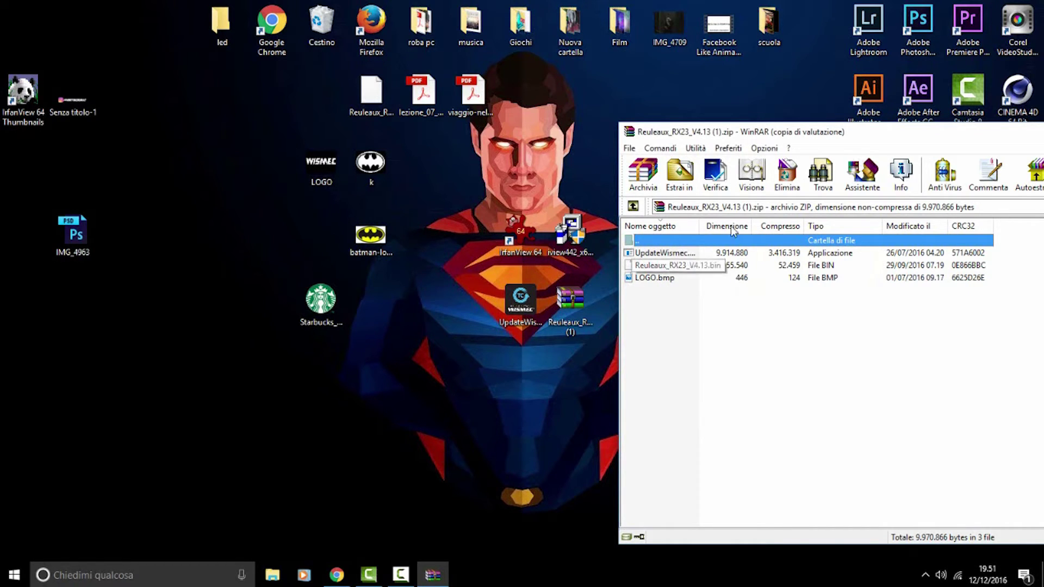
{"action": "left_click_drag", "start_coordinate": [809, 132], "coordinate": [542, 149]}
{"action": "left_click", "coordinate": [848, 149]}
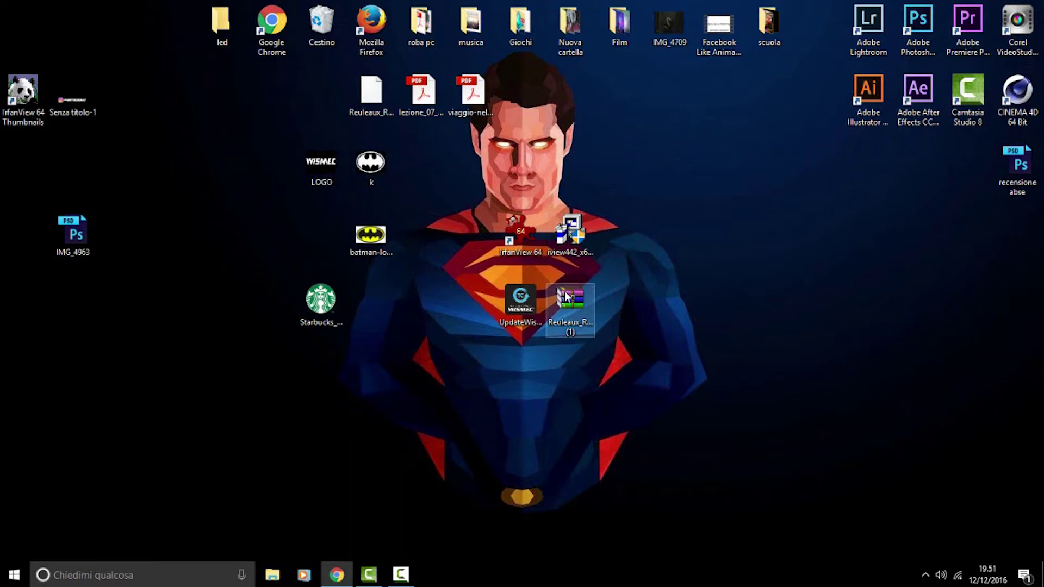
- Move the Starbucks logo image beside the batman-logo-big file on the desktop
{"action": "left_click", "coordinate": [583, 231]}
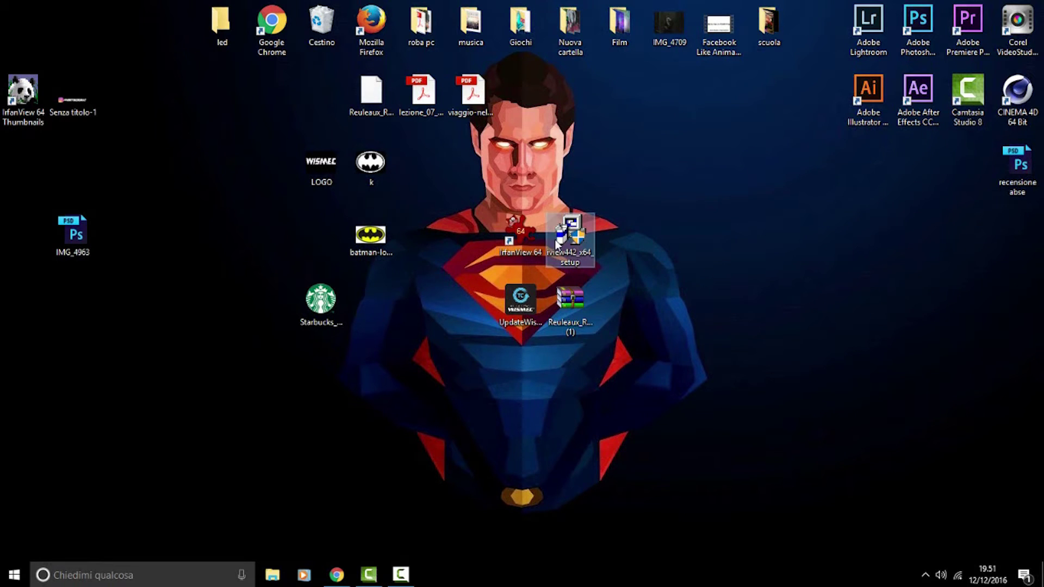
{"action": "left_click_drag", "start_coordinate": [321, 302], "coordinate": [327, 245]}
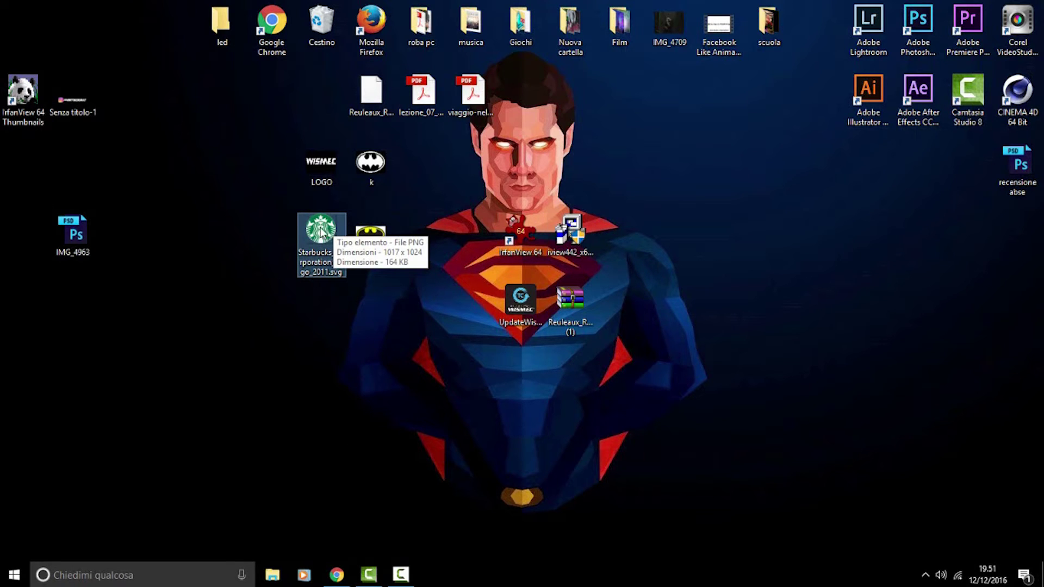
{"action": "left_click", "coordinate": [387, 242]}
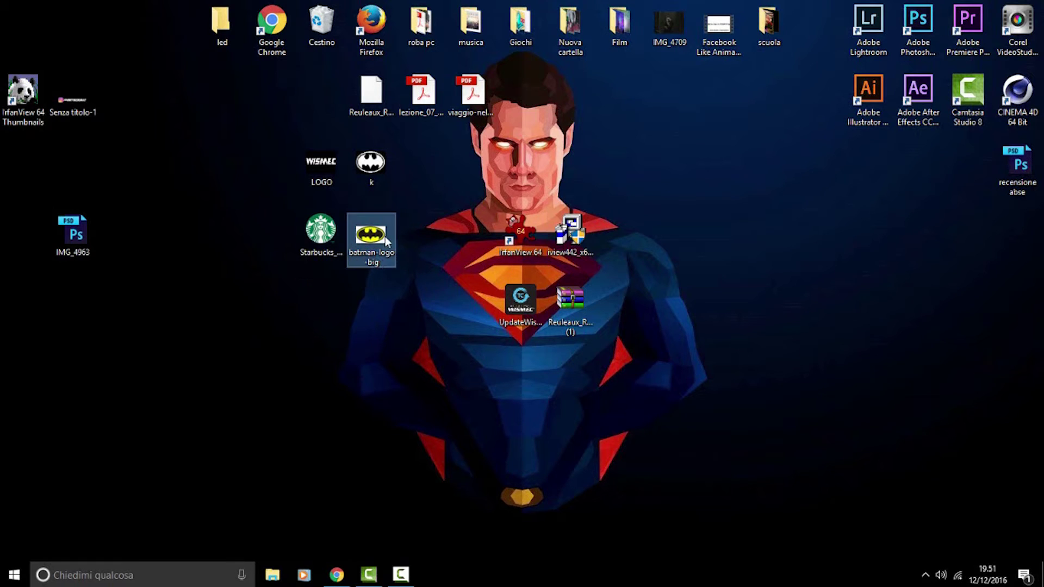
{"action": "left_click", "coordinate": [370, 163]}
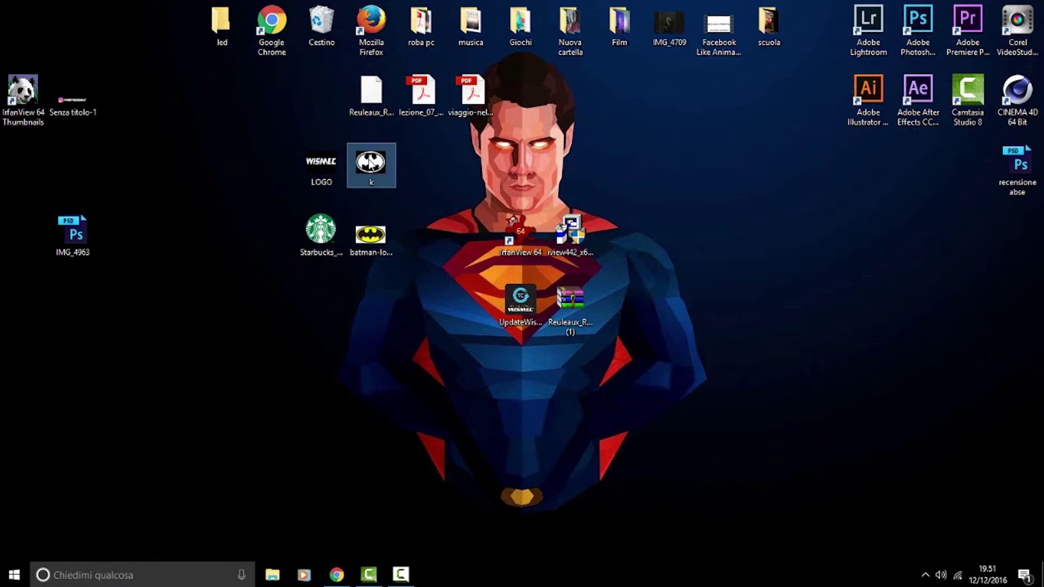
- Launch IrfanView and load the Starbucks logo PNG from the desktop, placing its window mid-screen
{"action": "double_click", "coordinate": [537, 237]}
{"action": "left_click_drag", "start_coordinate": [435, 11], "coordinate": [809, 11]}
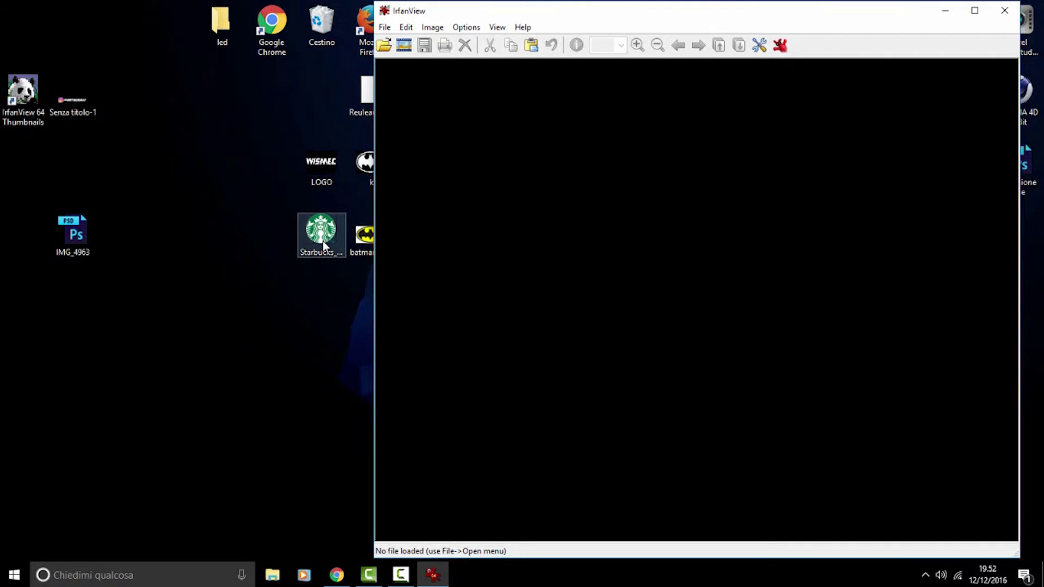
{"action": "mouse_move", "coordinate": [658, 17]}
{"action": "left_mouse_down"}
{"action": "mouse_move", "coordinate": [613, 107]}
{"action": "mouse_move", "coordinate": [668, 58]}
{"action": "mouse_move", "coordinate": [664, 19]}
{"action": "left_mouse_up"}
{"action": "left_click_drag", "start_coordinate": [321, 231], "coordinate": [464, 215]}
{"action": "left_click_drag", "start_coordinate": [523, 232], "coordinate": [523, 232]}
{"action": "left_click_drag", "start_coordinate": [375, 16], "coordinate": [646, 16]}
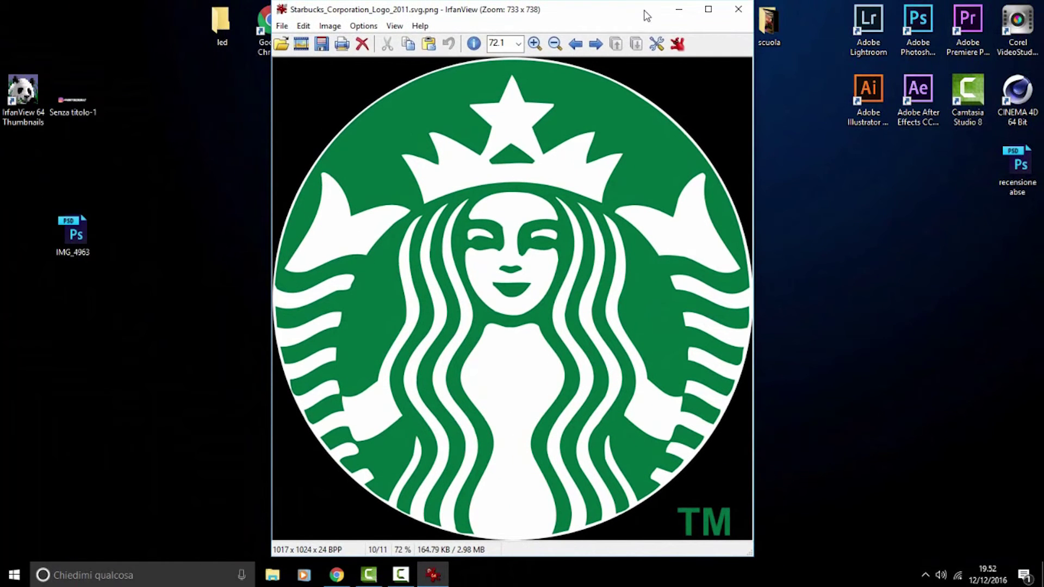
{"action": "left_click_drag", "start_coordinate": [597, 20], "coordinate": [557, 21]}
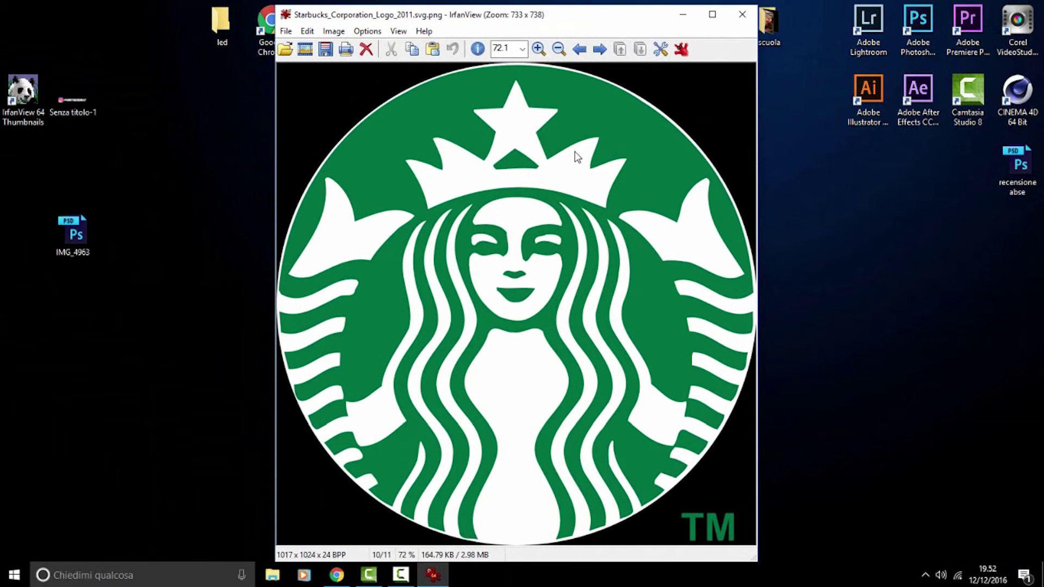
- Resize the Starbucks logo to 64 pixels wide by 48 pixels high
{"action": "left_click", "coordinate": [336, 33]}
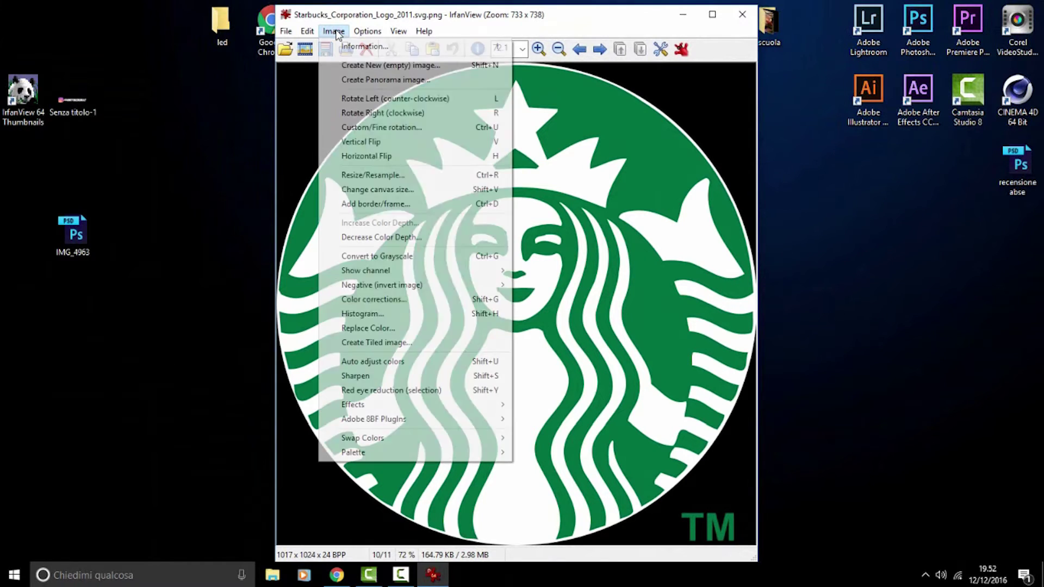
{"action": "left_click", "coordinate": [380, 175]}
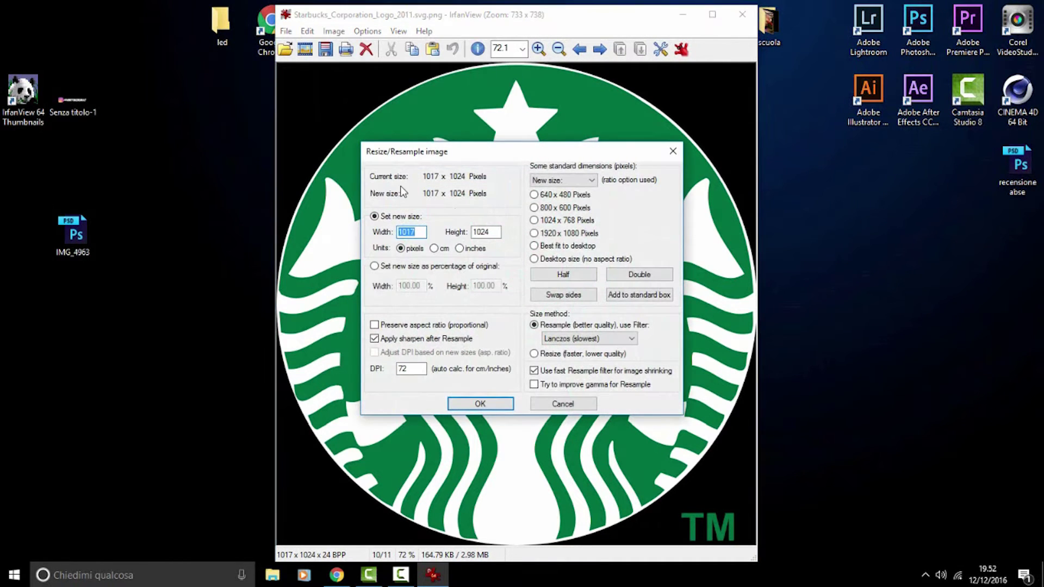
{"action": "type", "text": "64"}
{"action": "double_click", "coordinate": [485, 232]}
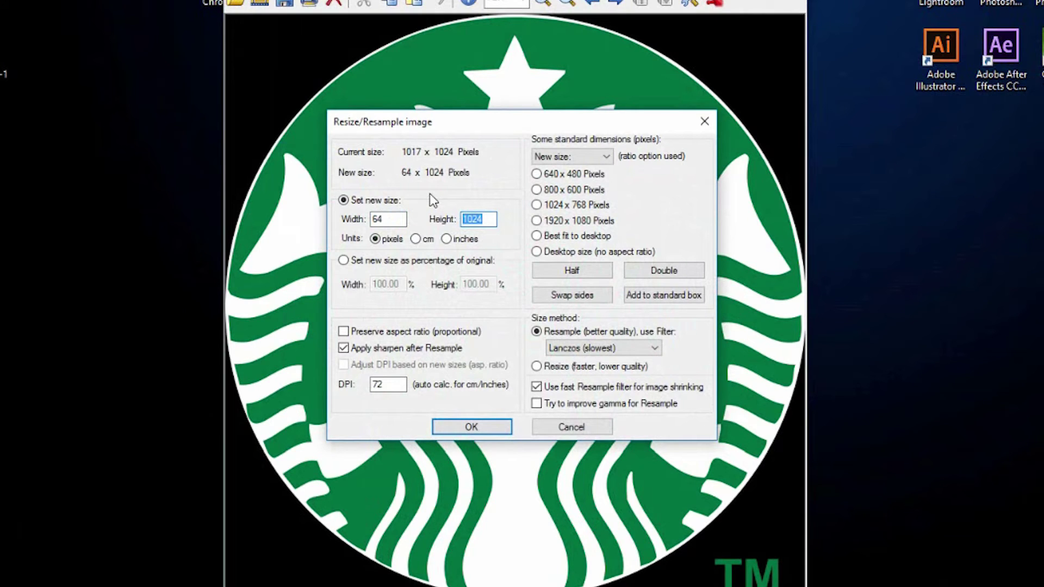
{"action": "type", "text": "48"}
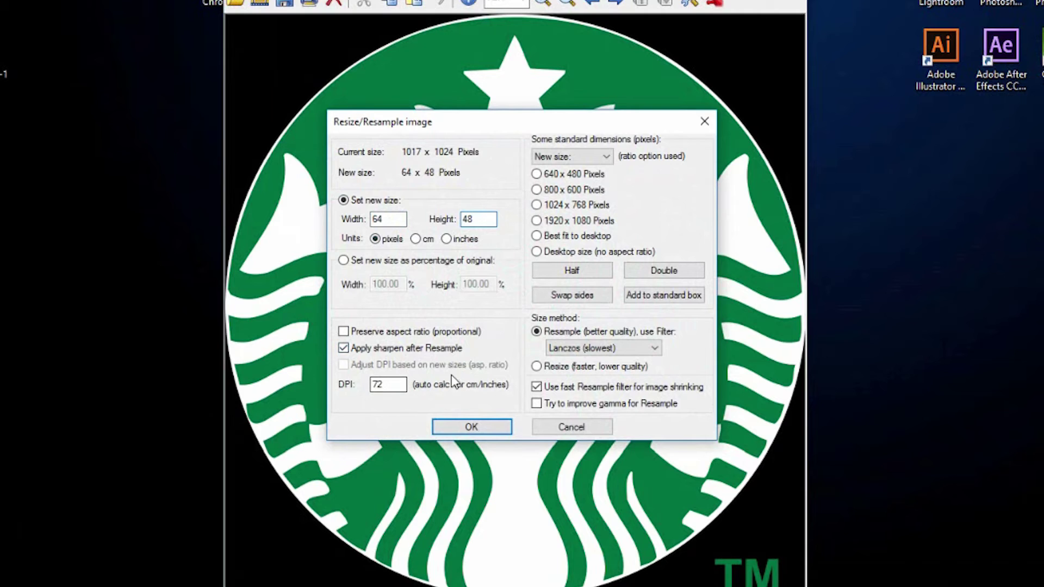
{"action": "left_click", "coordinate": [468, 427]}
- Decrease the logo's color depth to 2 colors (black/white, 1 BPP) and enlarge the viewer window
{"action": "left_click_drag", "start_coordinate": [552, 3], "coordinate": [620, 114]}
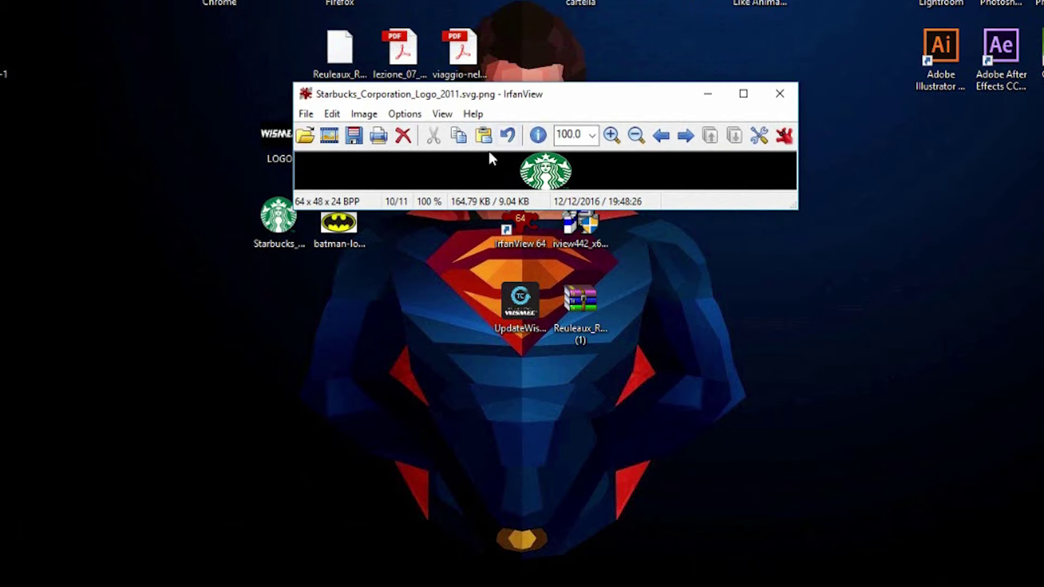
{"action": "left_click", "coordinate": [364, 113]}
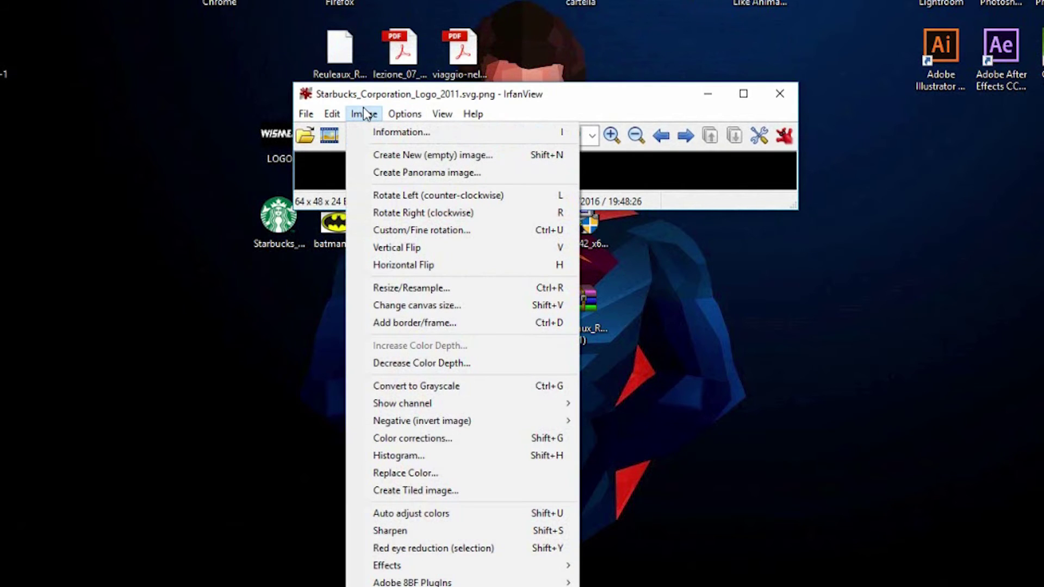
{"action": "left_click", "coordinate": [455, 366]}
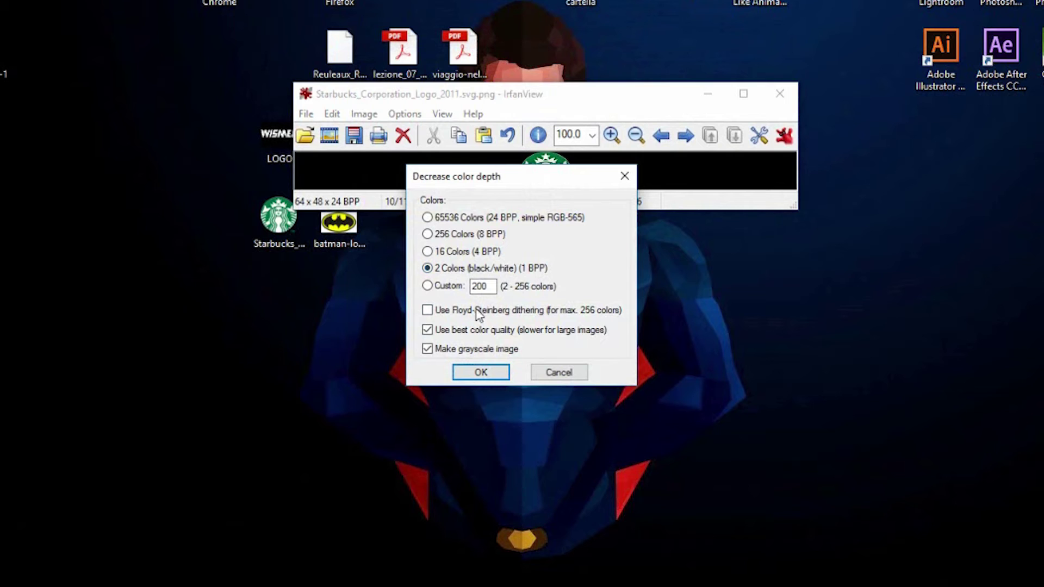
{"action": "left_click", "coordinate": [475, 375]}
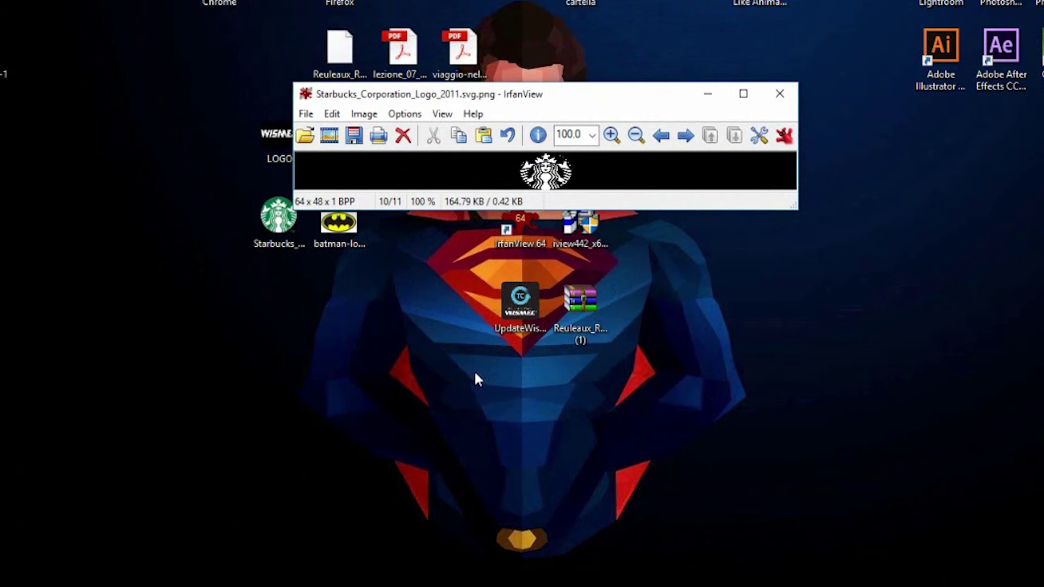
{"action": "left_click_drag", "start_coordinate": [795, 208], "coordinate": [801, 303]}
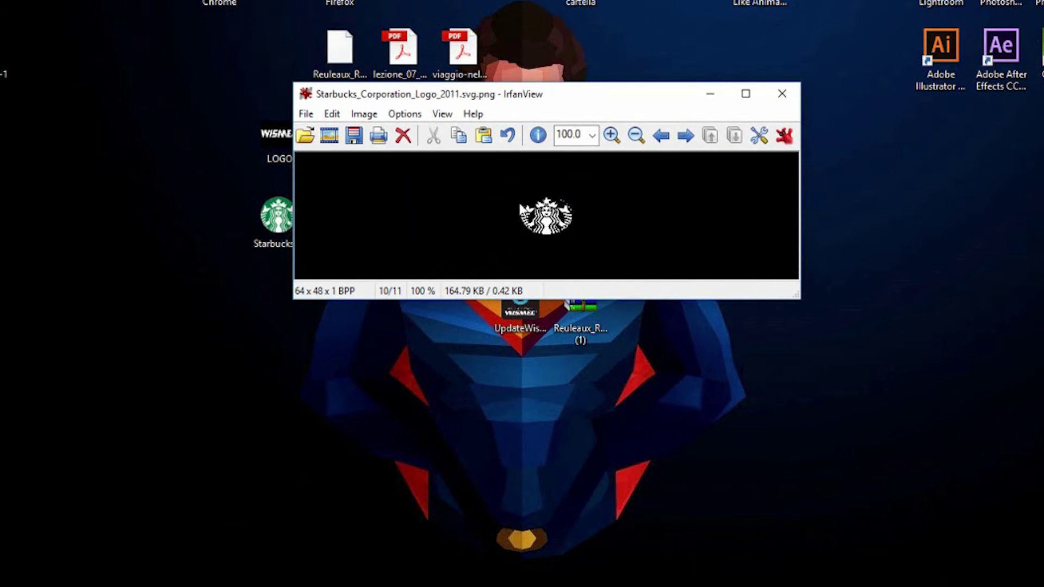
- Try inverting the black-and-white logo with a negative on all channels
{"action": "left_click", "coordinate": [363, 115]}
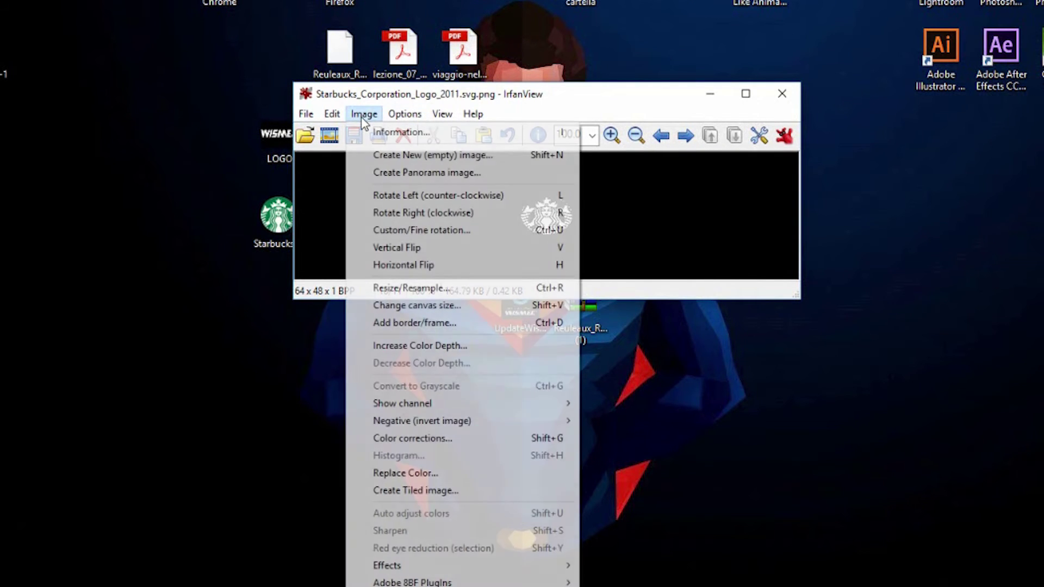
{"action": "mouse_move", "coordinate": [546, 428]}
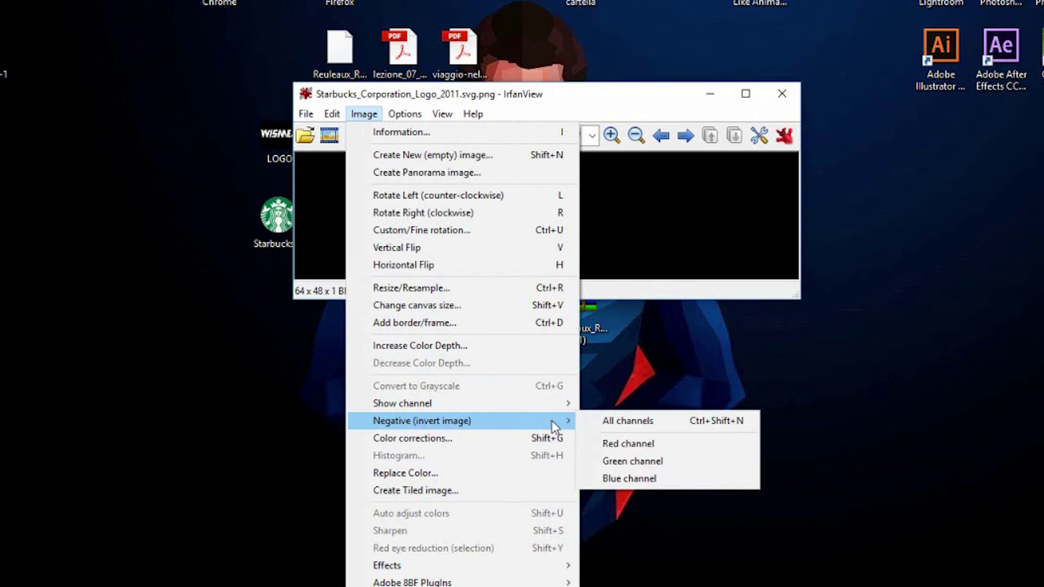
{"action": "left_click", "coordinate": [606, 420]}
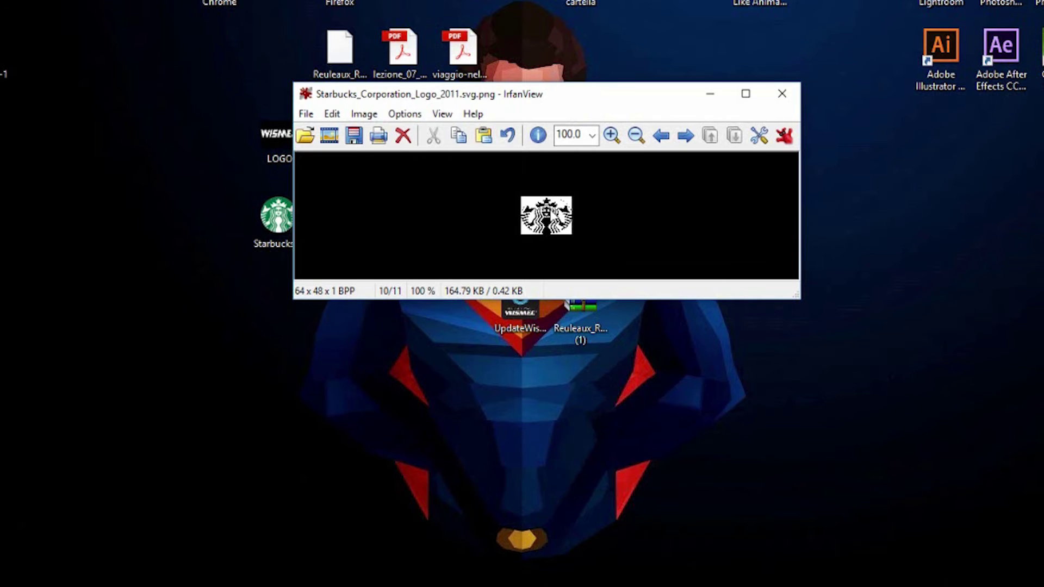
{"action": "left_click", "coordinate": [368, 114]}
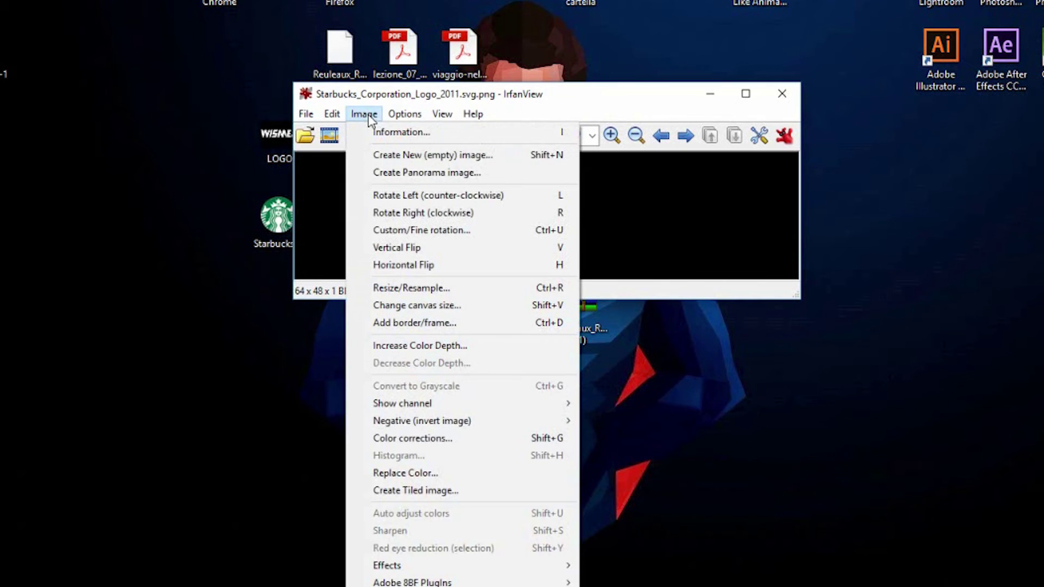
{"action": "mouse_move", "coordinate": [405, 114]}
{"action": "left_click", "coordinate": [761, 216]}
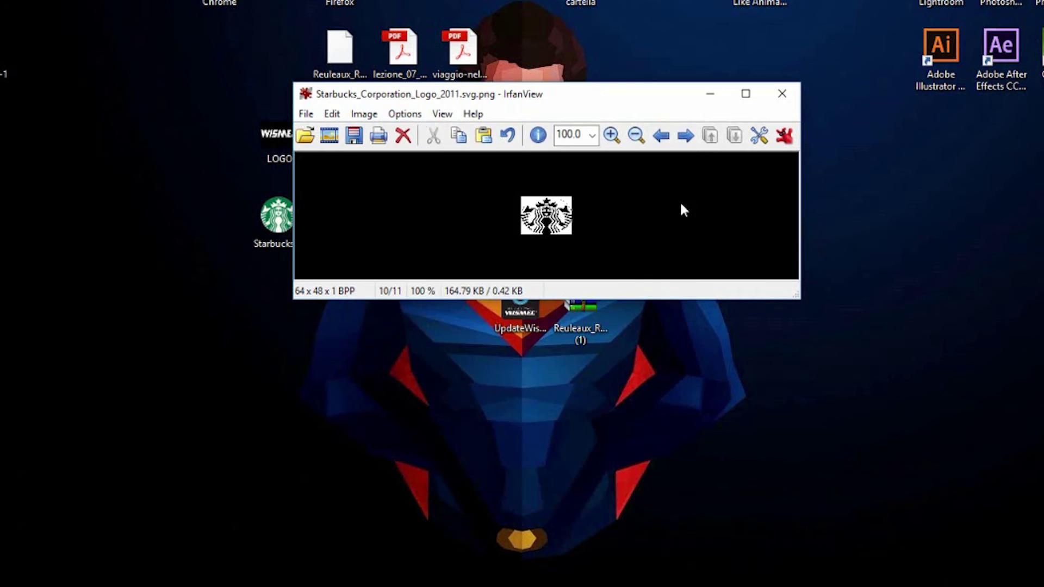
- Apply the all-channels negative a second time to reverse the logo's inversion
{"action": "left_click", "coordinate": [366, 115]}
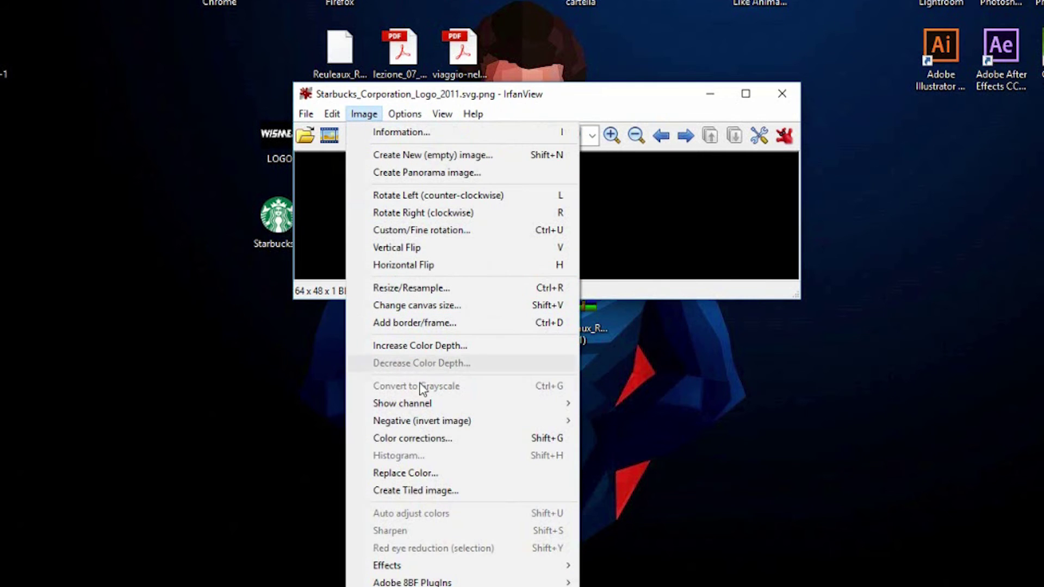
{"action": "mouse_move", "coordinate": [444, 422]}
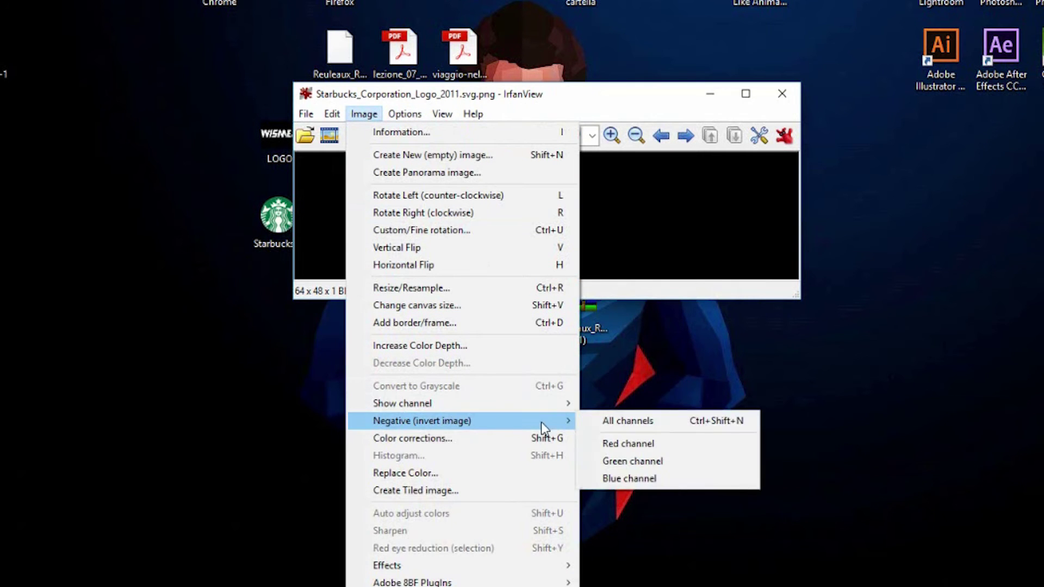
{"action": "left_click", "coordinate": [626, 424]}
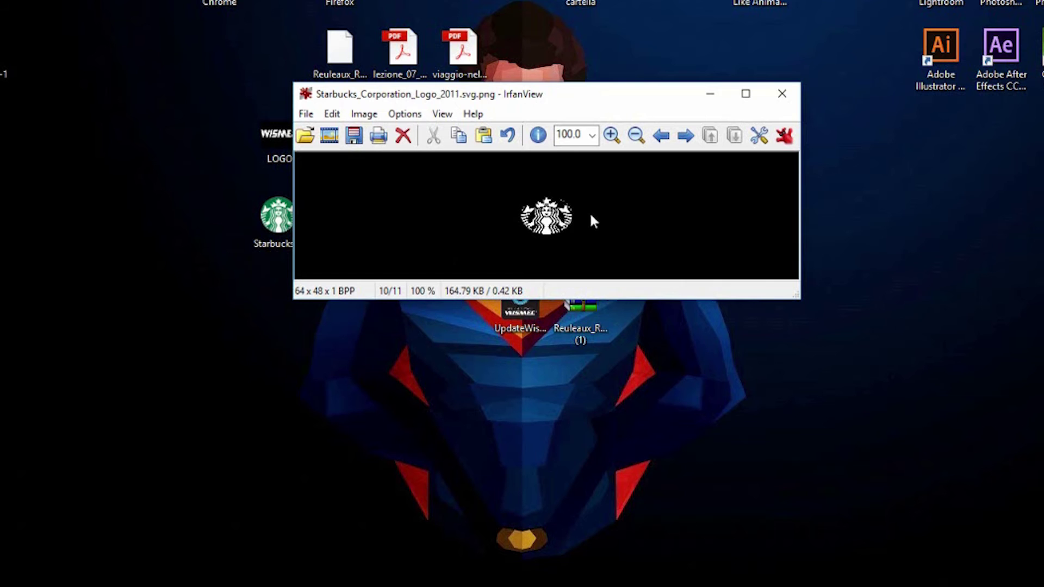
- Save the converted logo to the Desktop as a Windows Bitmap named ciAO and close the image viewer
{"action": "left_click", "coordinate": [316, 120]}
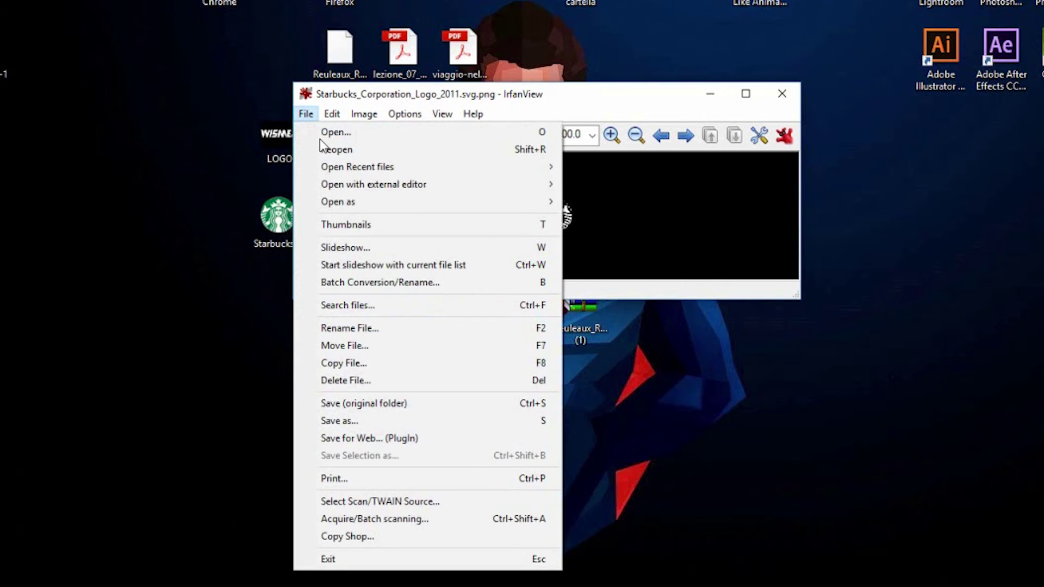
{"action": "left_click", "coordinate": [402, 422]}
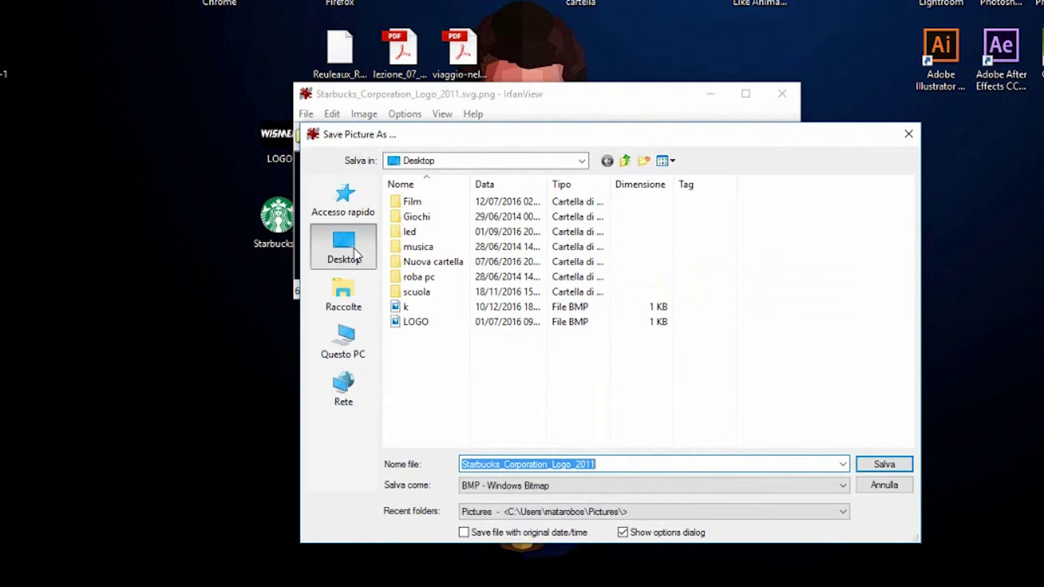
{"action": "left_click", "coordinate": [356, 253]}
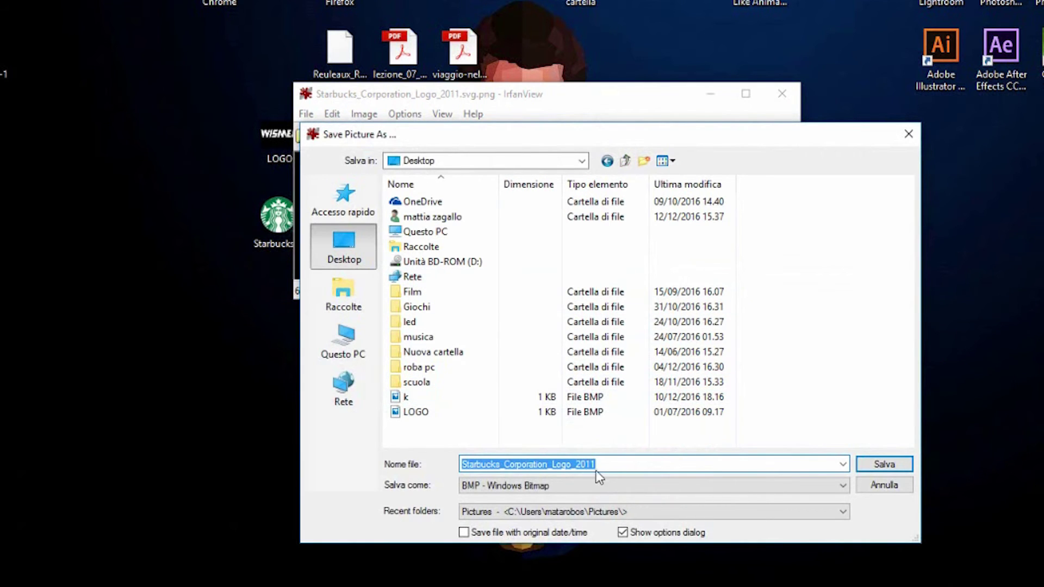
{"action": "type", "text": "ci"}
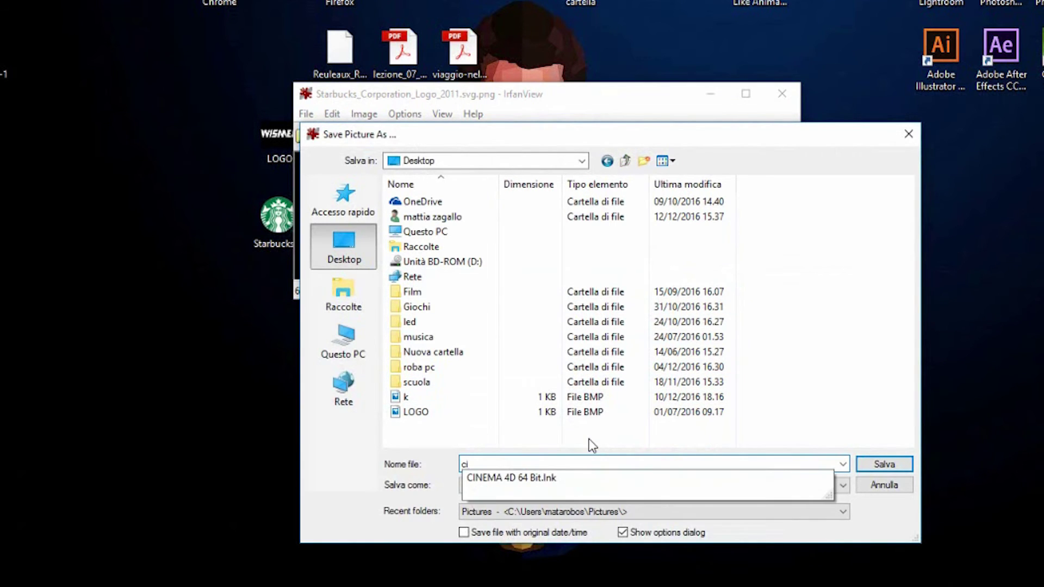
{"action": "type", "text": "AO"}
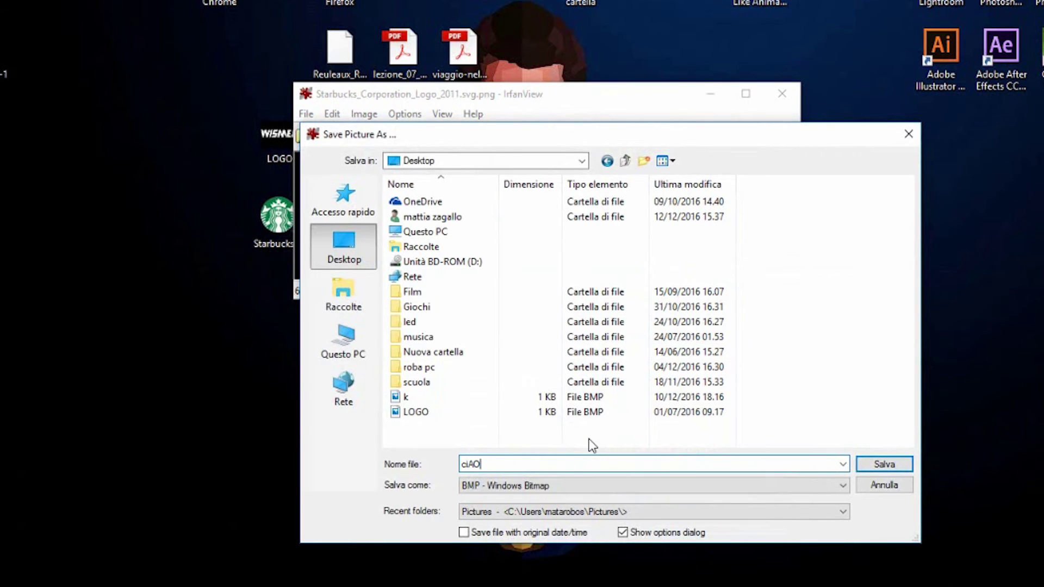
{"action": "left_click", "coordinate": [520, 486]}
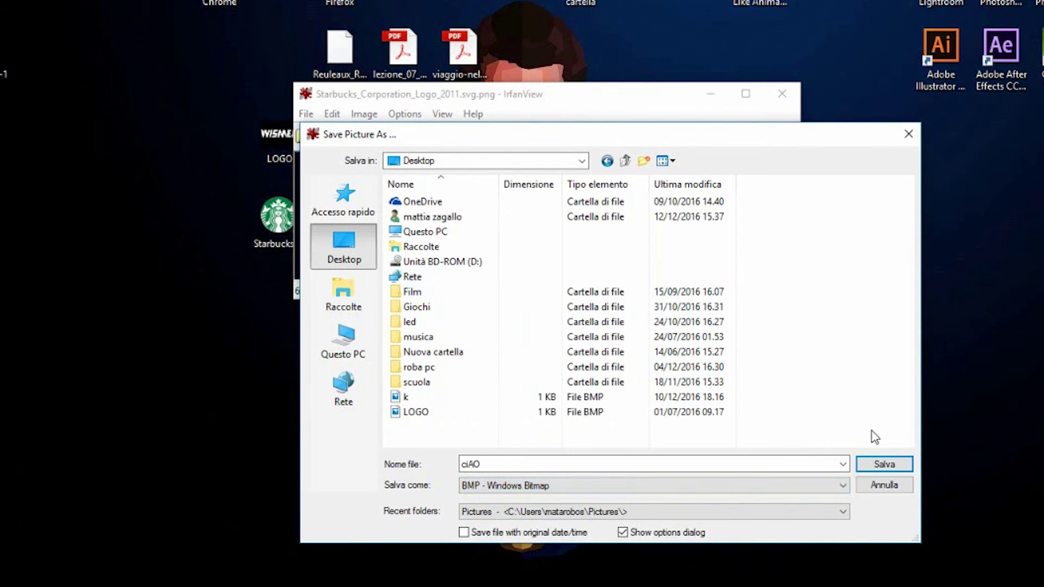
{"action": "left_click", "coordinate": [883, 465]}
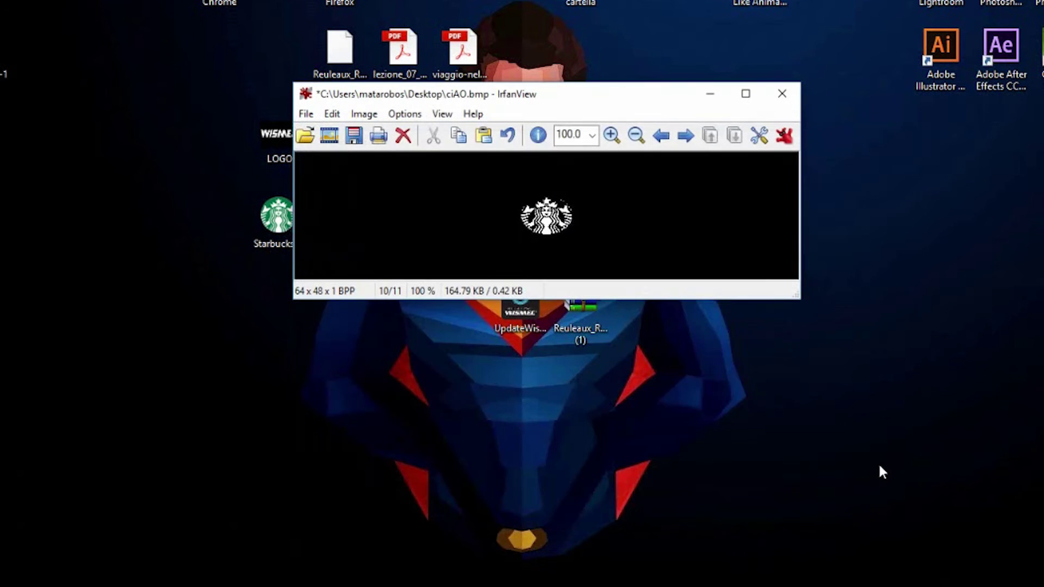
{"action": "left_click", "coordinate": [786, 103]}
- Switch to the UpdateWismec tool and upload ciAO.bmp from the Desktop as the Reuleaux RX2/3's logo, dismissing the completion dialog
{"action": "double_click", "coordinate": [526, 314]}
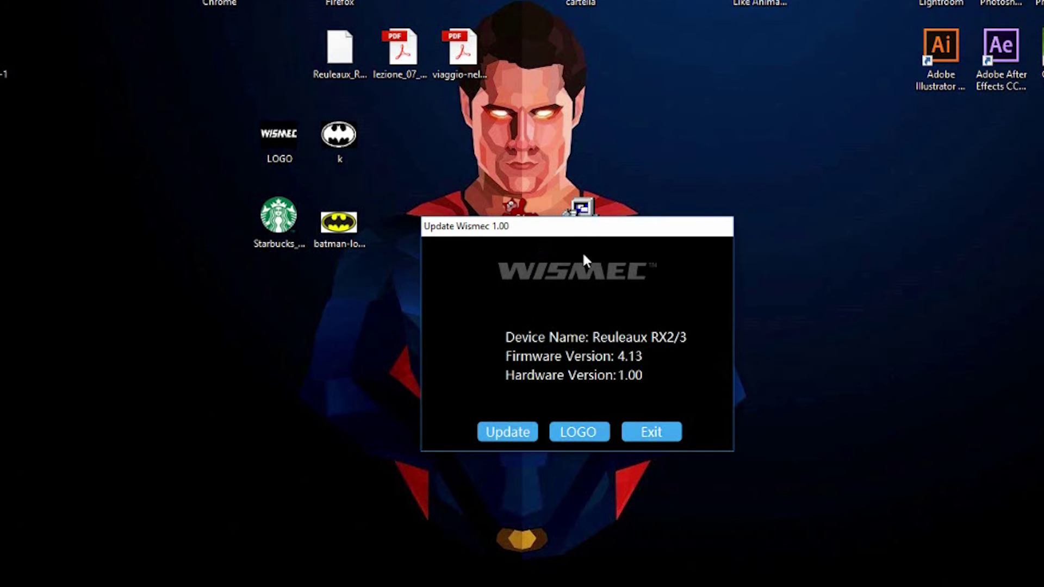
{"action": "left_click", "coordinate": [589, 434]}
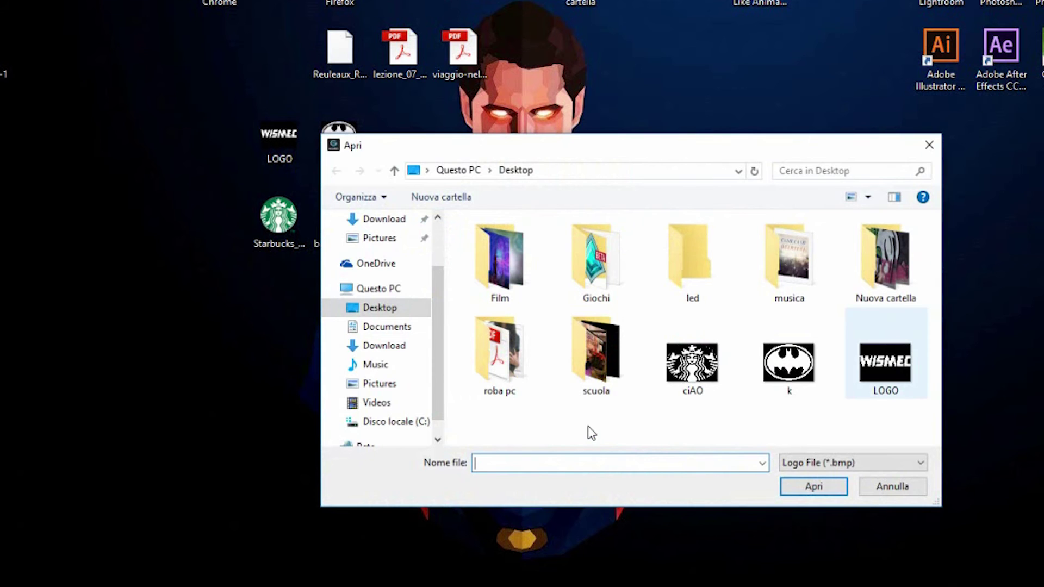
{"action": "left_click", "coordinate": [701, 367]}
{"action": "key", "text": "Tab"}
{"action": "key", "text": "Tab"}
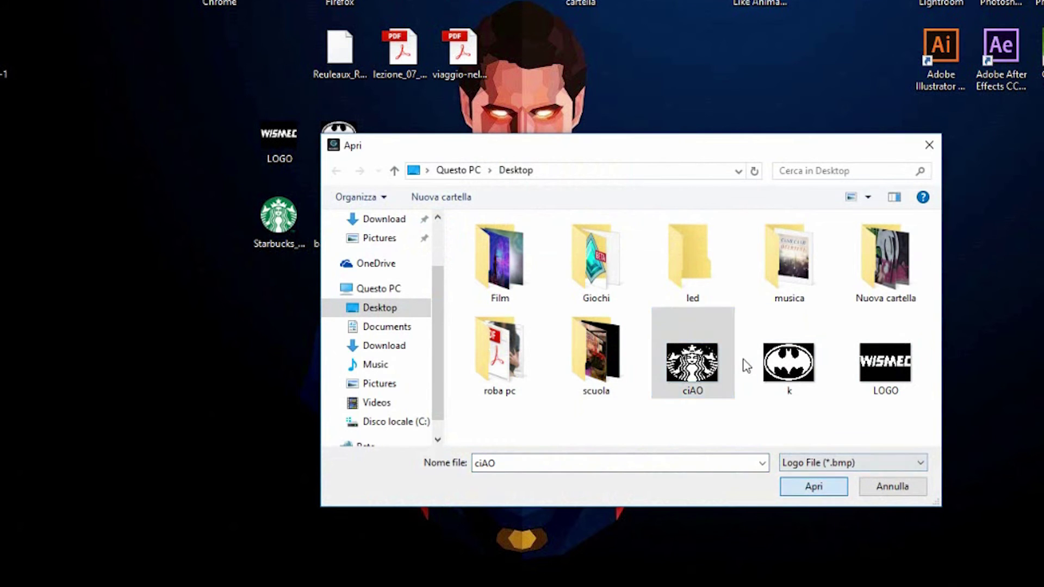
{"action": "key", "text": "Return"}
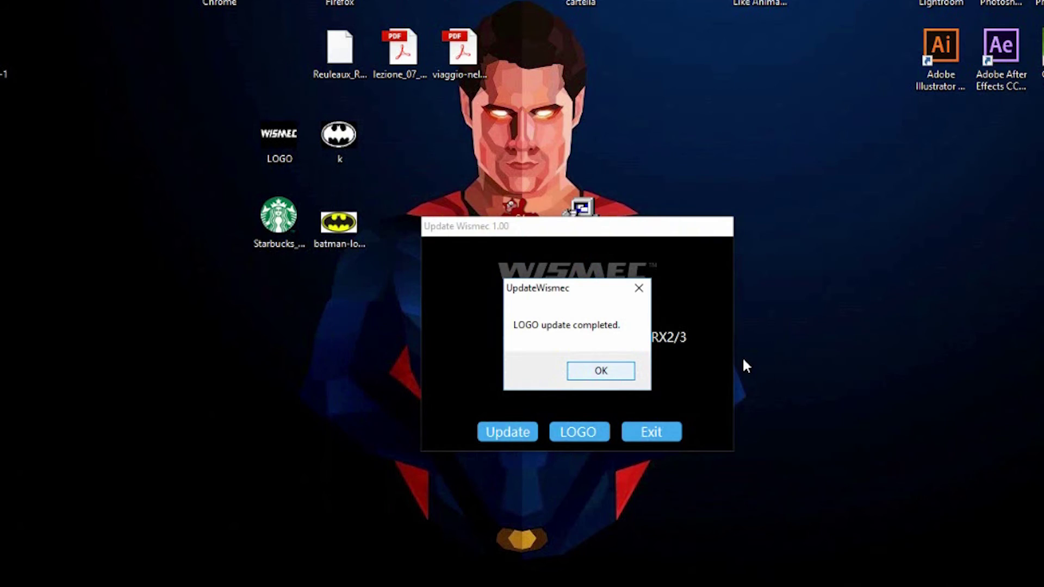
{"action": "key", "text": "Return"}
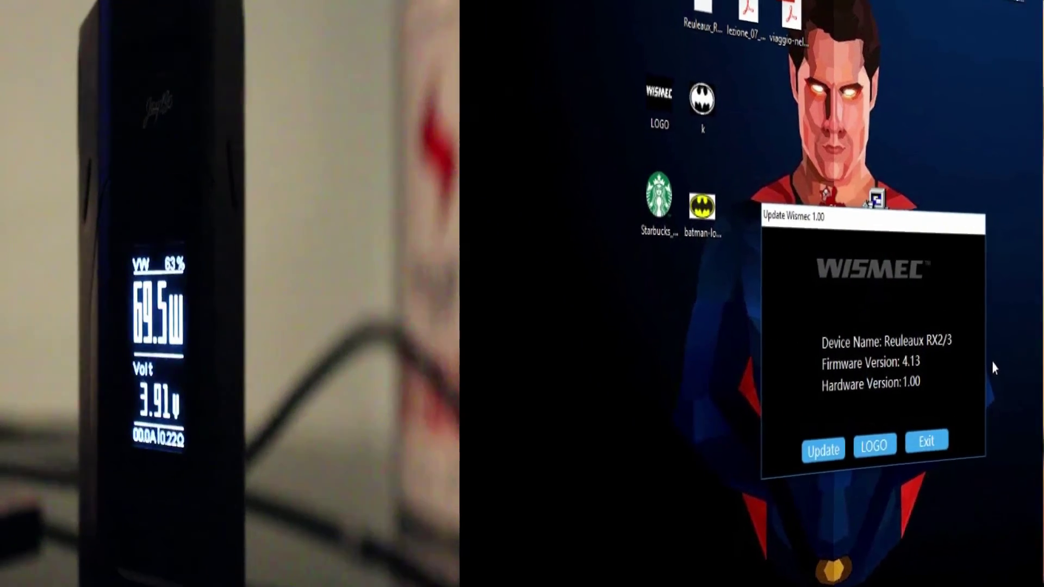